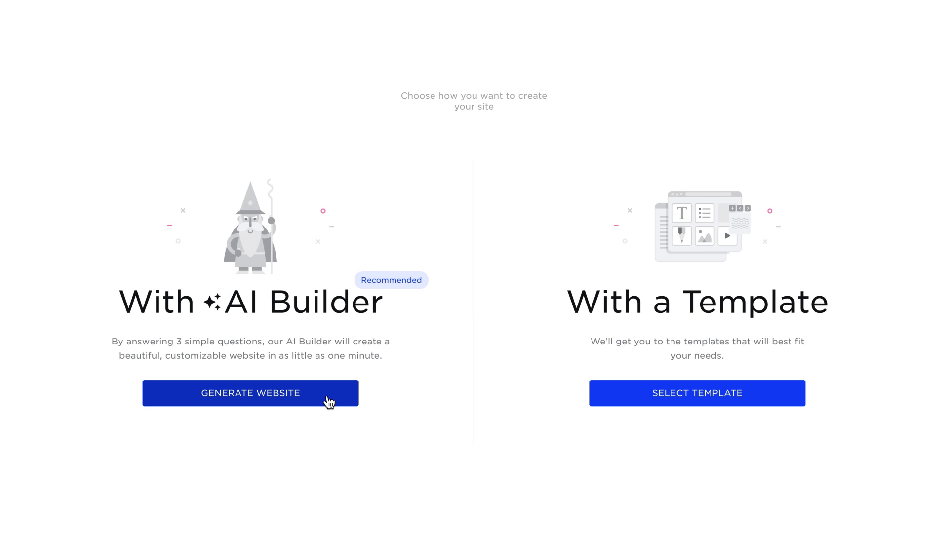
Start the AI Builder, entering 'Home Design Studio' as the site subject and 'Muse' as its name
left_click(328, 402)
type("Home Design Studio")
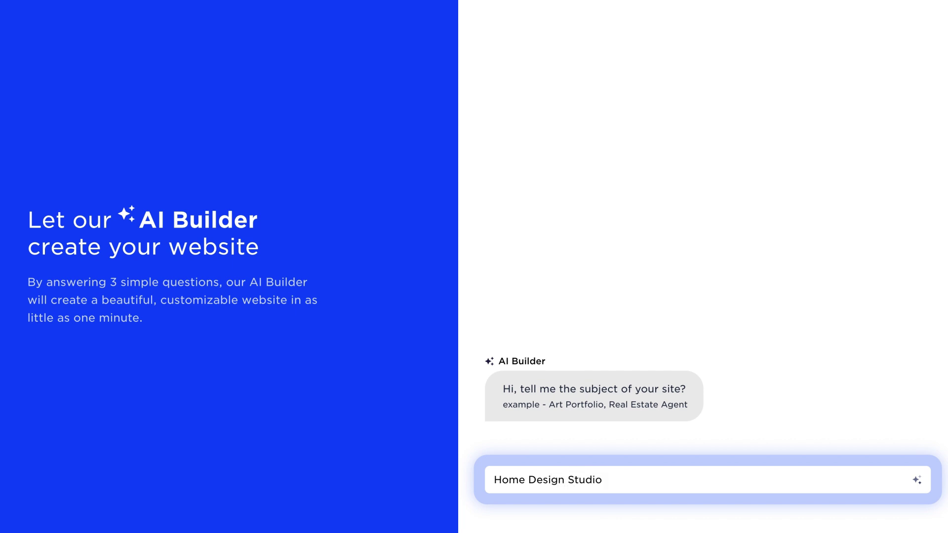
key("Return")
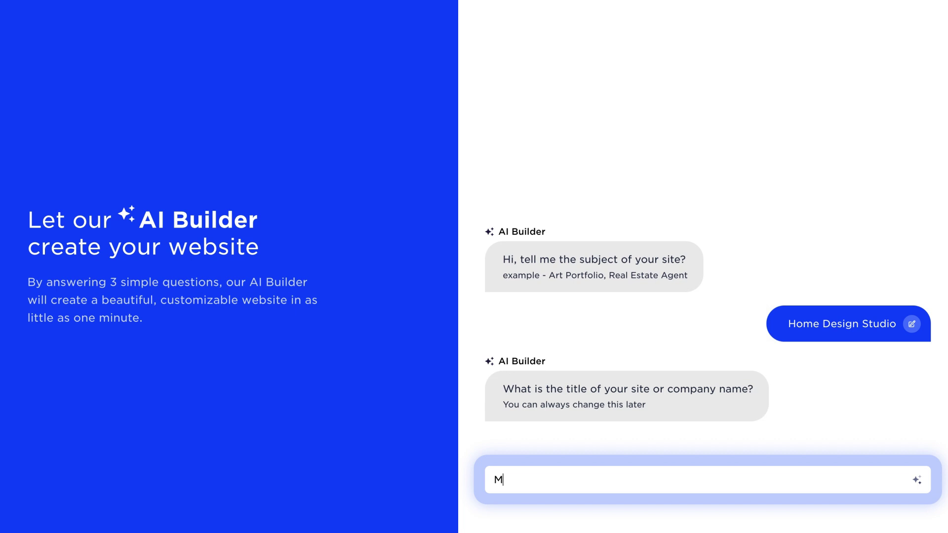
key("Return")
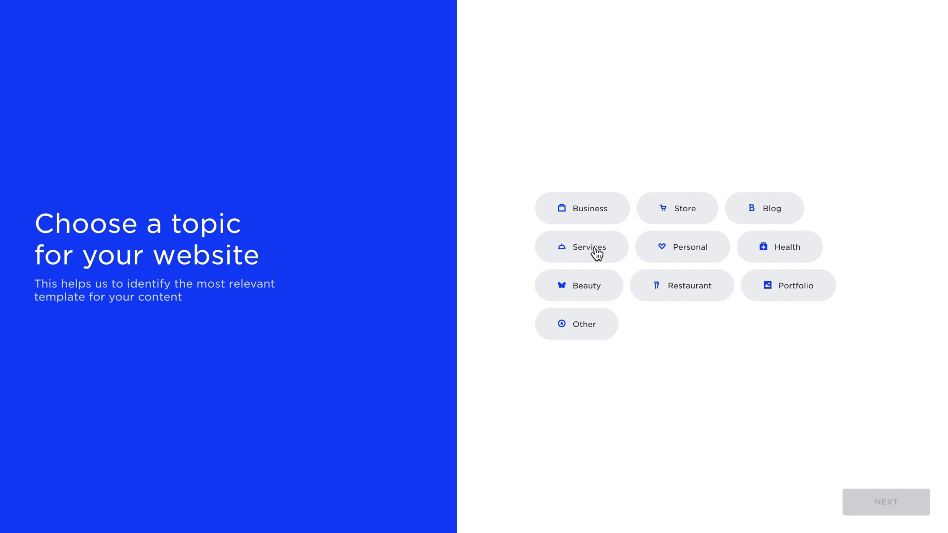
Choose the Services topic with the Home & Decor subtopic, then preview the Lucas Monroe interior-designer template
left_click(597, 253)
left_click(887, 508)
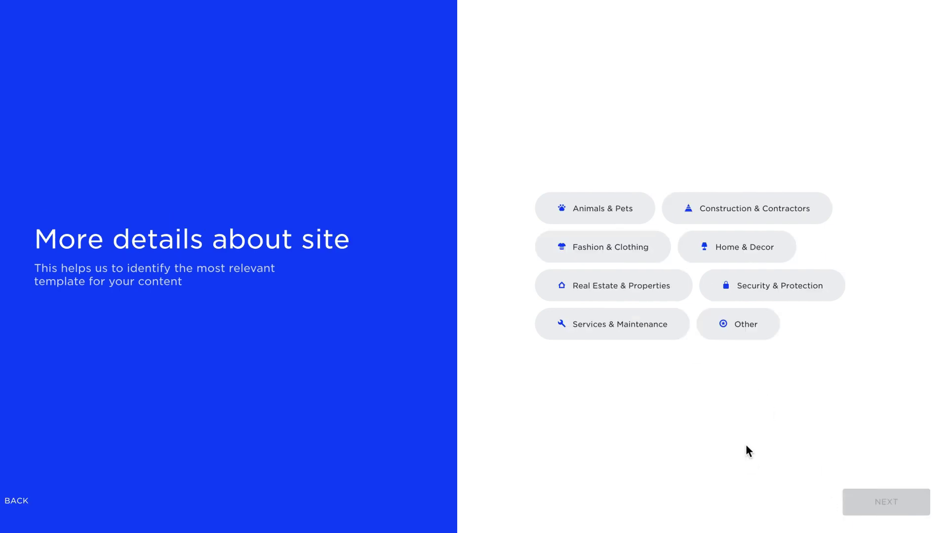
left_click(745, 258)
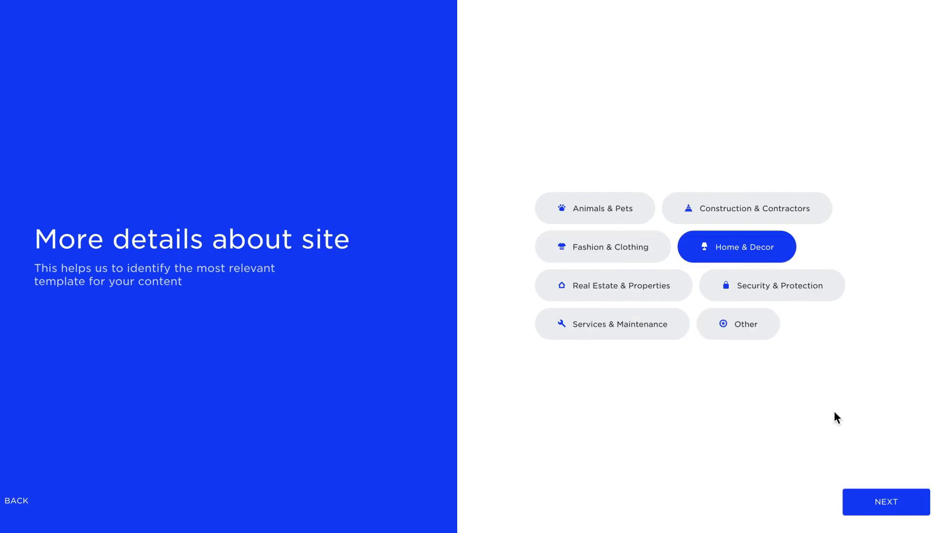
left_click(883, 512)
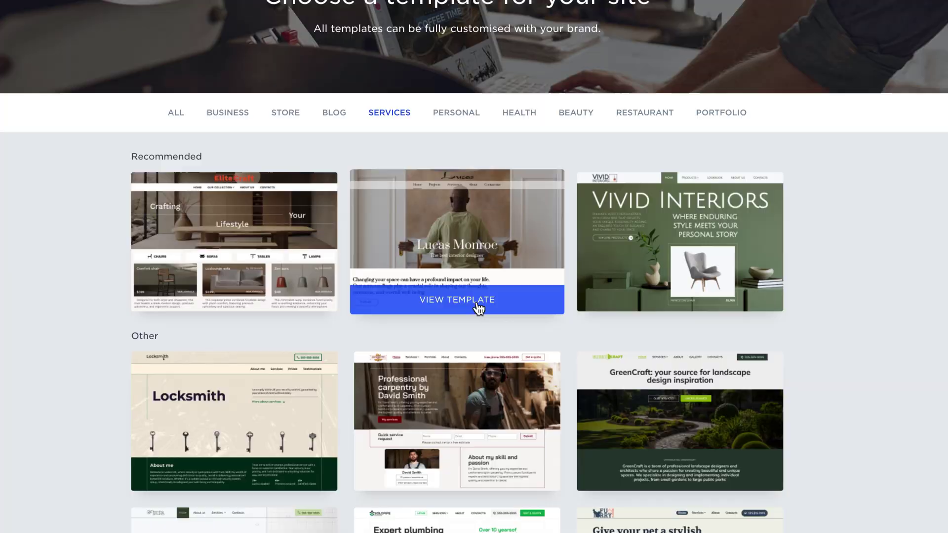
left_click(539, 301)
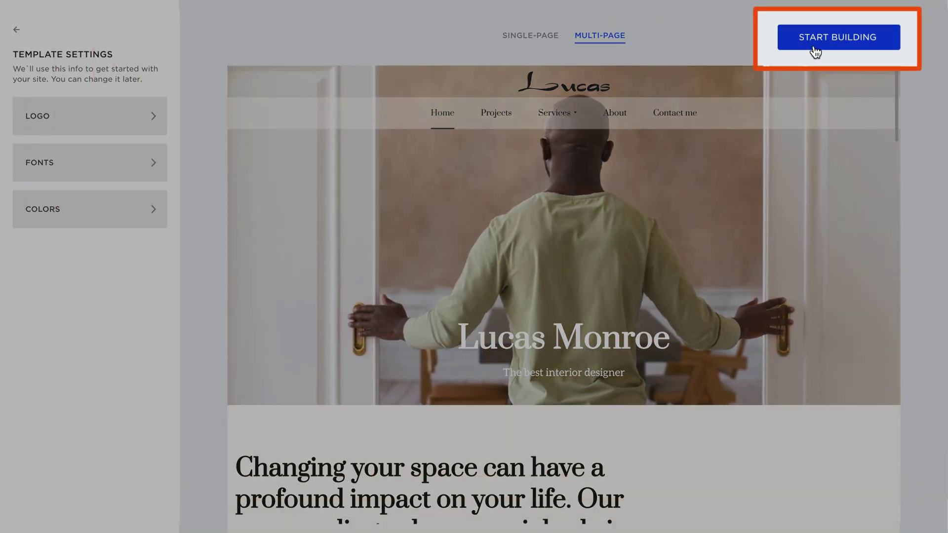
Open the Lucas template in the editor, select the hero spacer, and scroll through the page sections
left_click(813, 47)
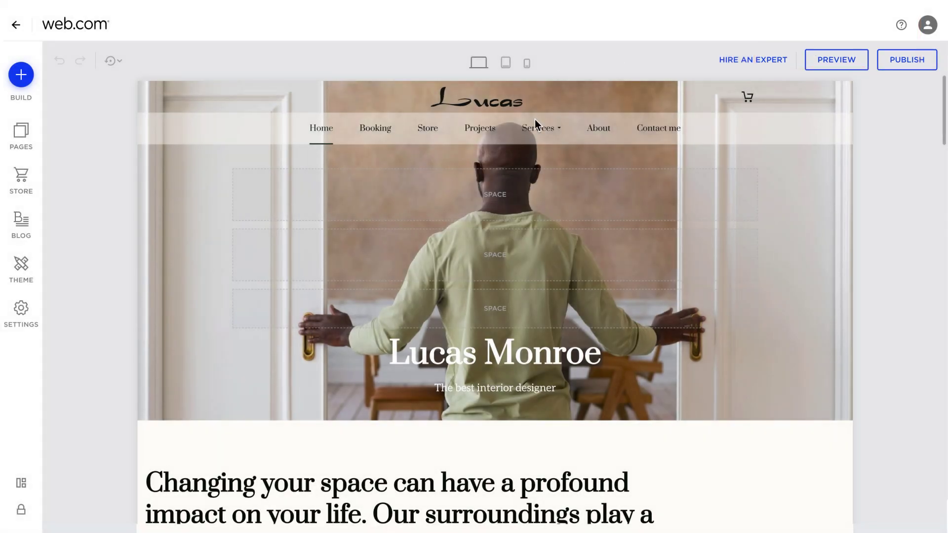
left_click(510, 254)
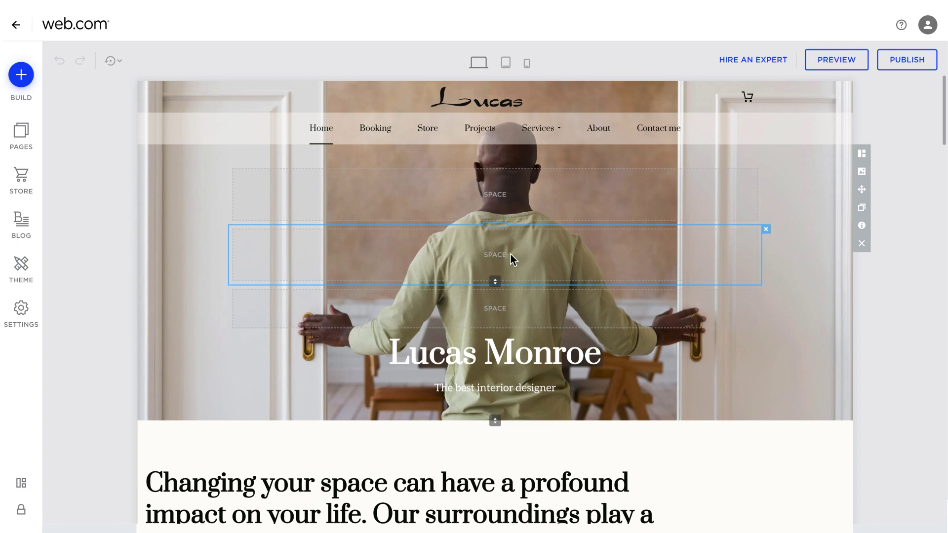
scroll(510, 254, "down", 2)
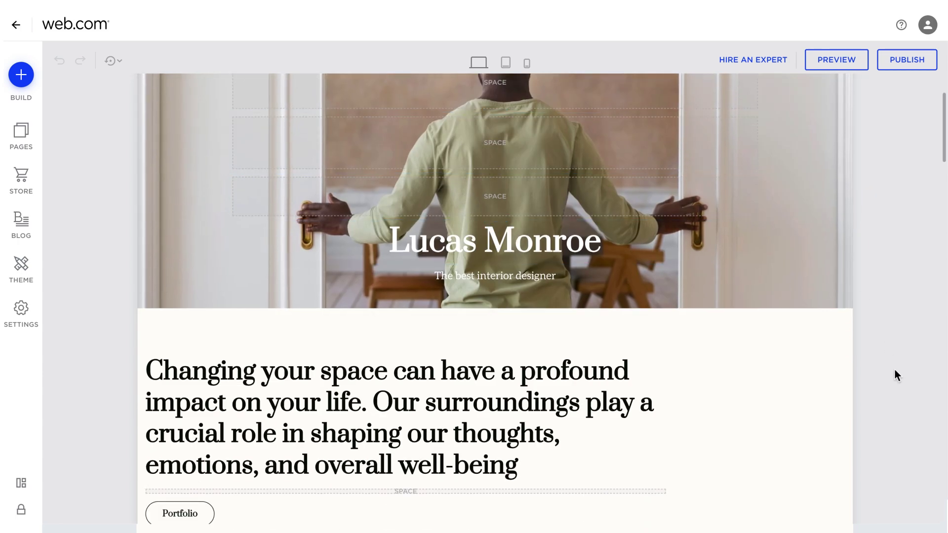
scroll(894, 370, "down", 4)
scroll(894, 370, "down", 5)
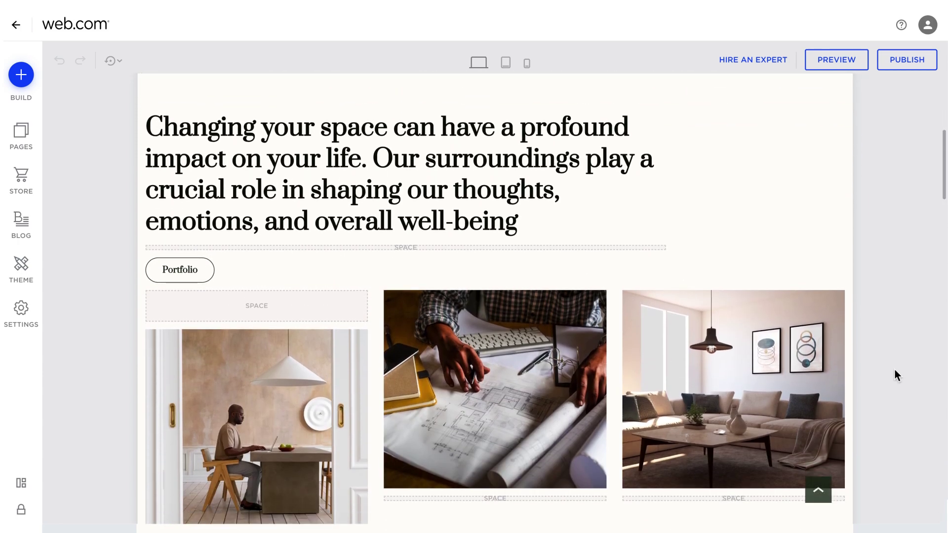
scroll(894, 369, "down", 5)
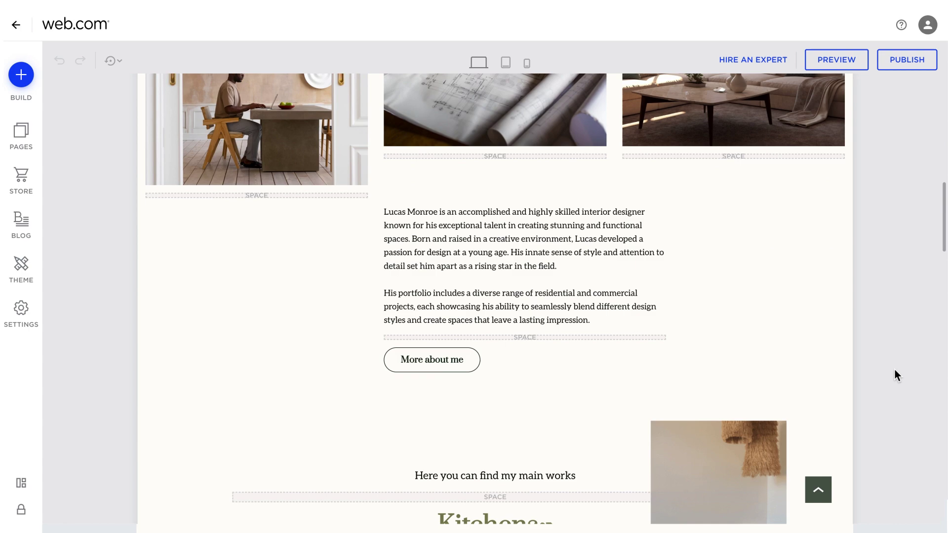
scroll(897, 376, "down", 7)
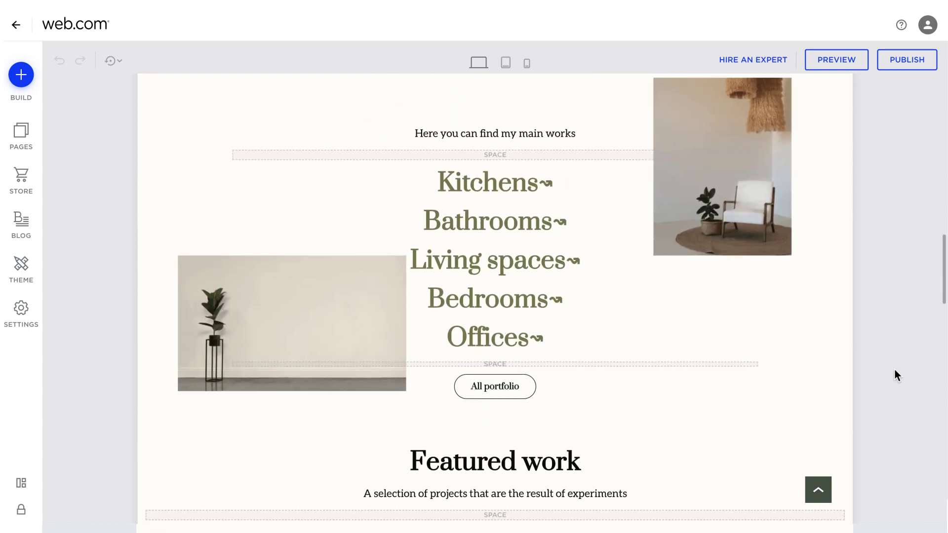
scroll(897, 382, "down", 6)
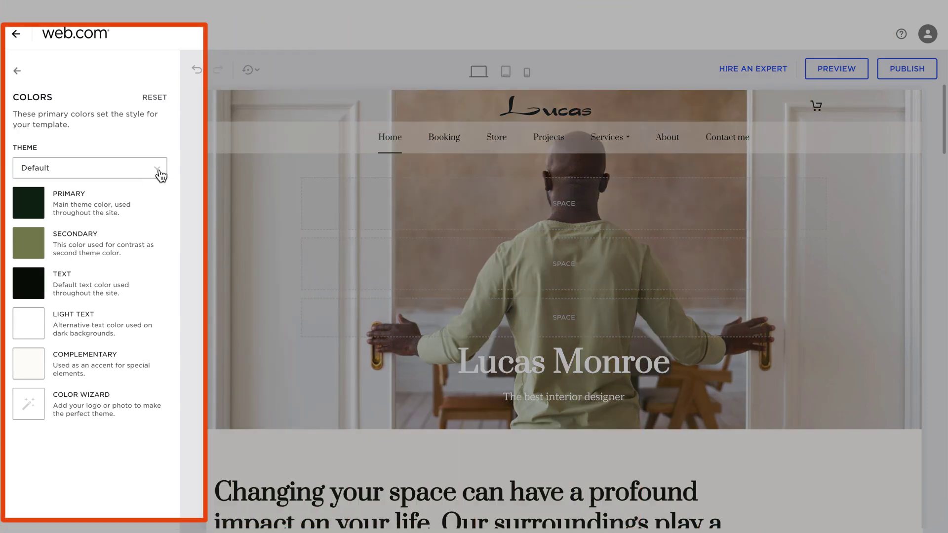
Review the theme Fonts and Headings settings, then swap the hero background for a plant-filled room photo
left_click(161, 173)
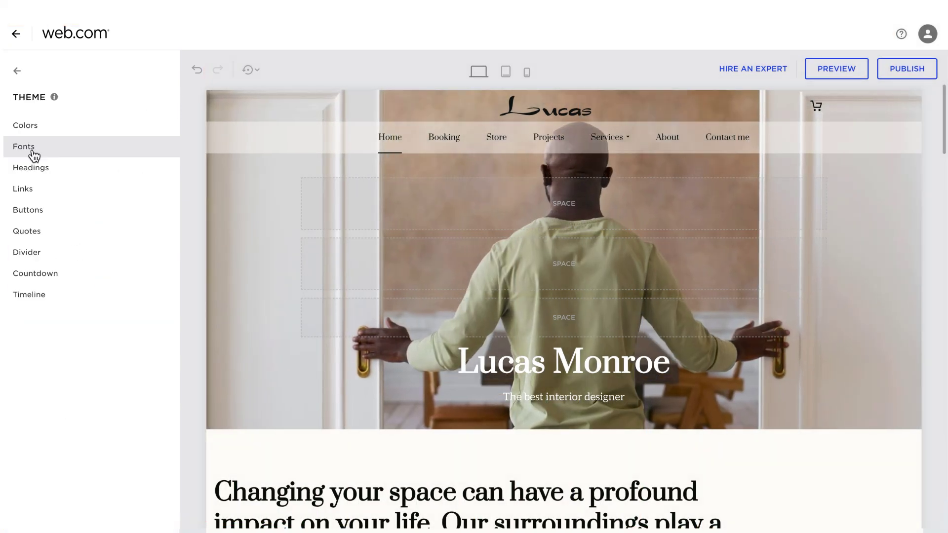
left_click(33, 153)
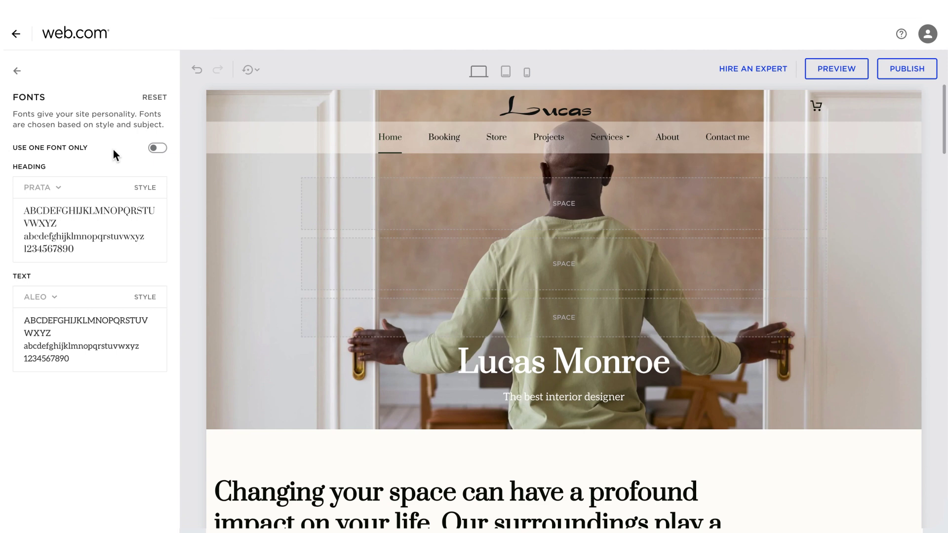
left_click(17, 71)
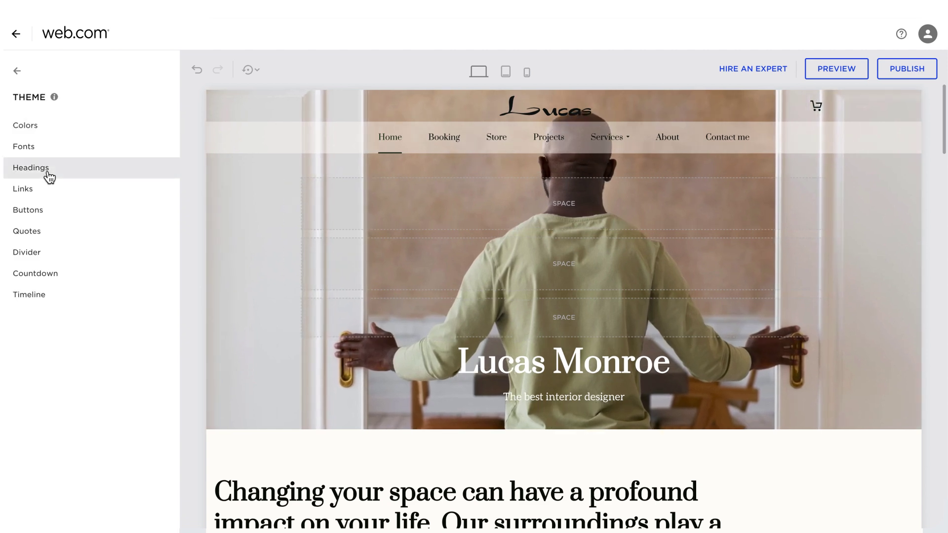
left_click(46, 169)
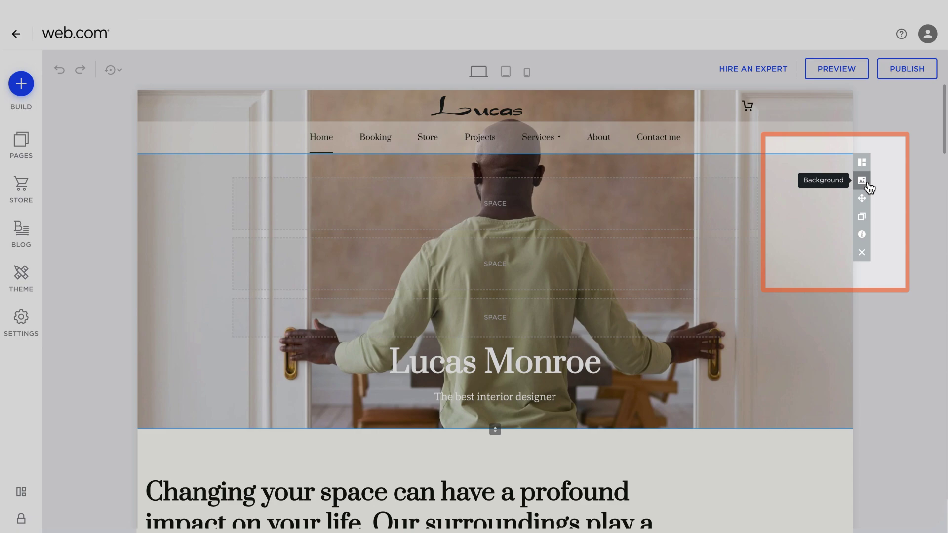
left_click(867, 186)
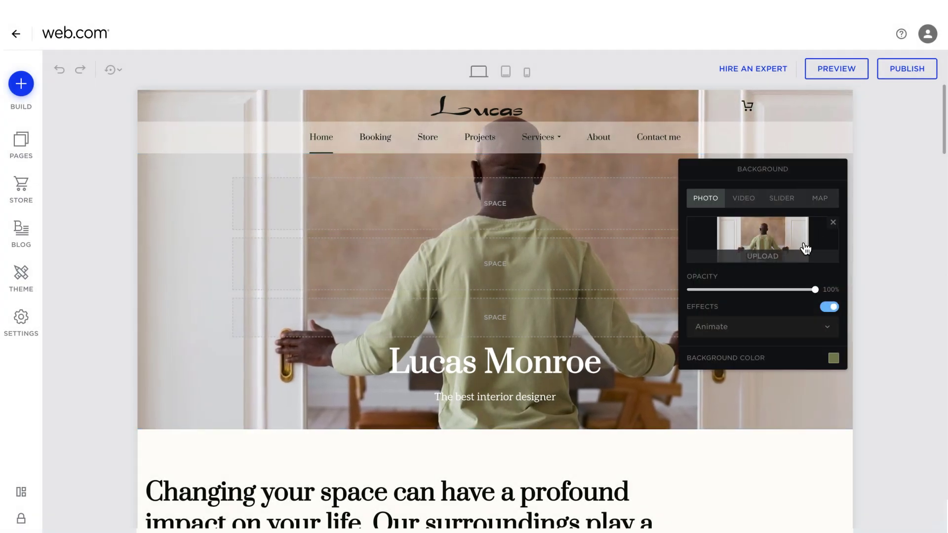
left_click(770, 257)
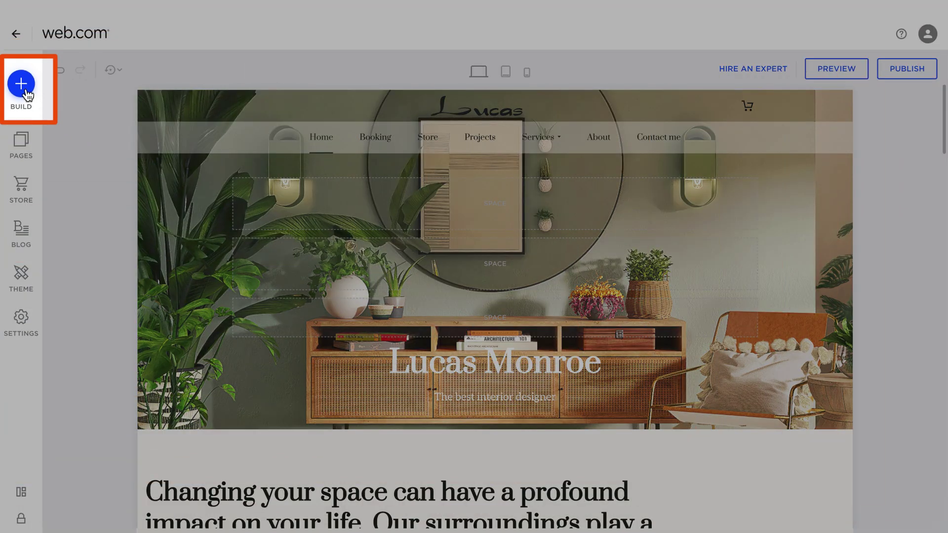
Browse the add-elements panel's Elements, Sections, Advanced and Social widget groups
left_click(27, 93)
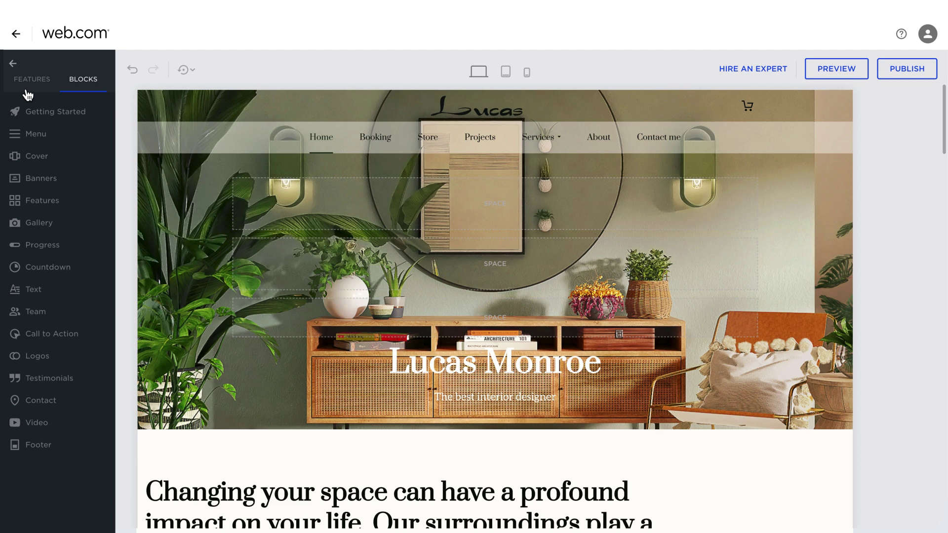
left_click(30, 85)
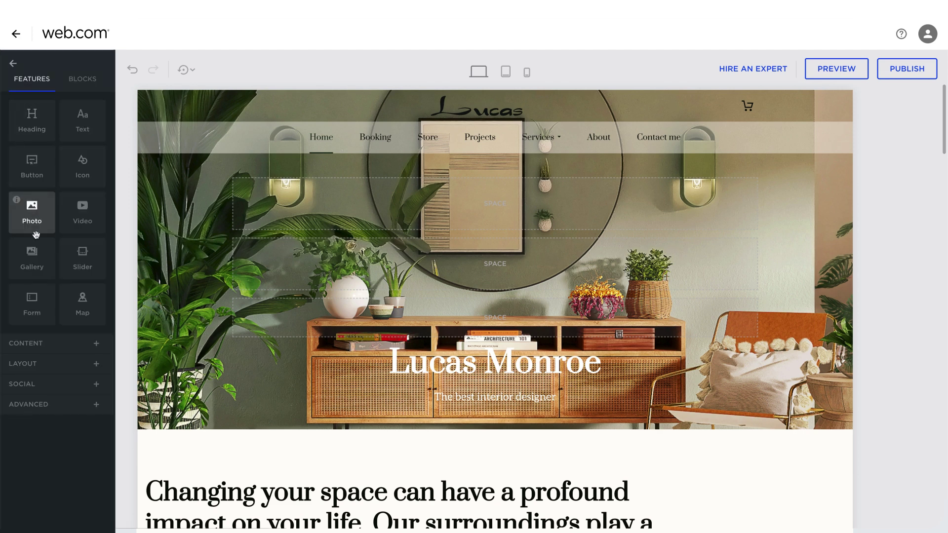
left_click(79, 79)
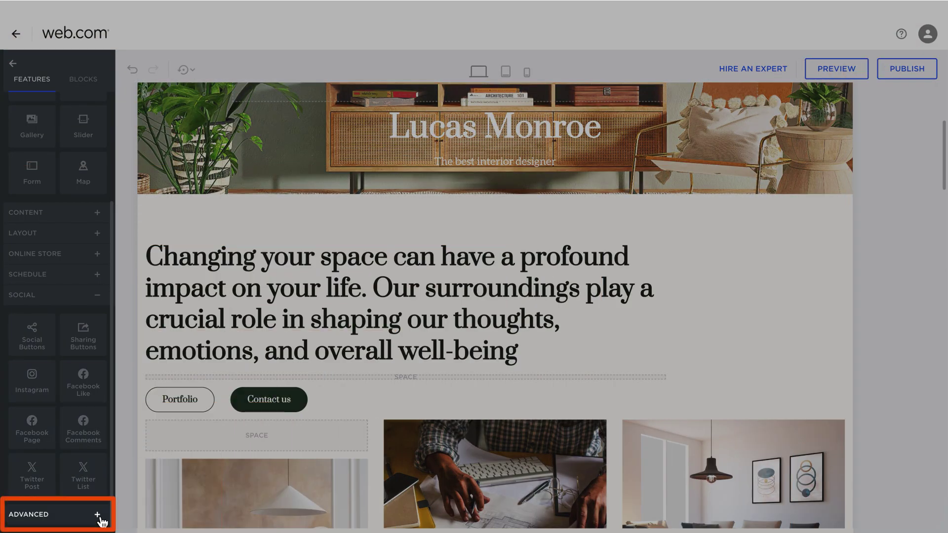
left_click(100, 517)
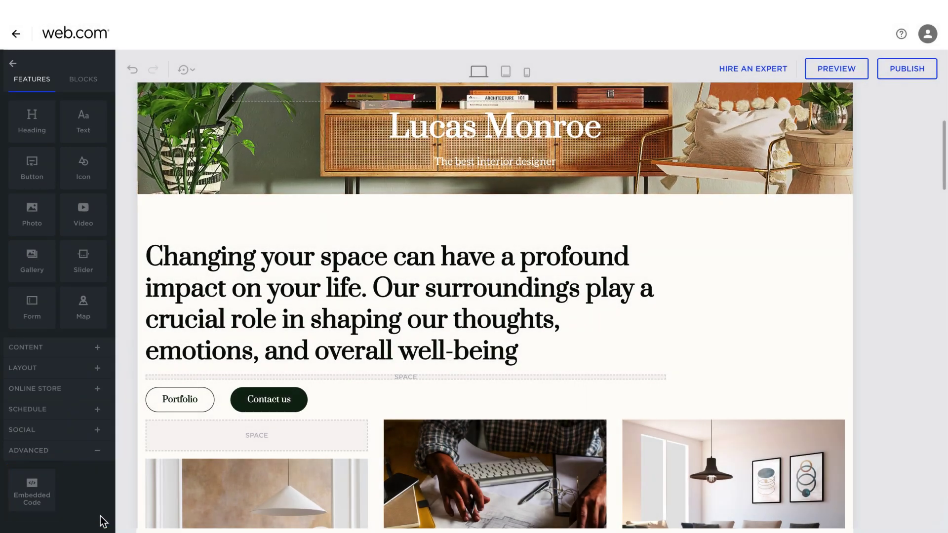
left_click(104, 434)
scroll(105, 437, "down", 3)
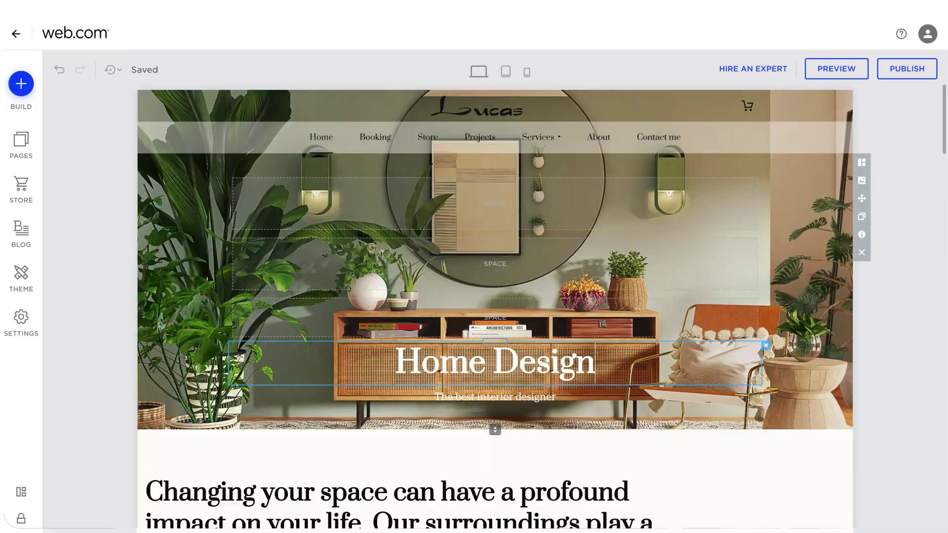
Complete the heading with 'Studio' and recolour the whole heading from white to dark shade 070C08
type("S")
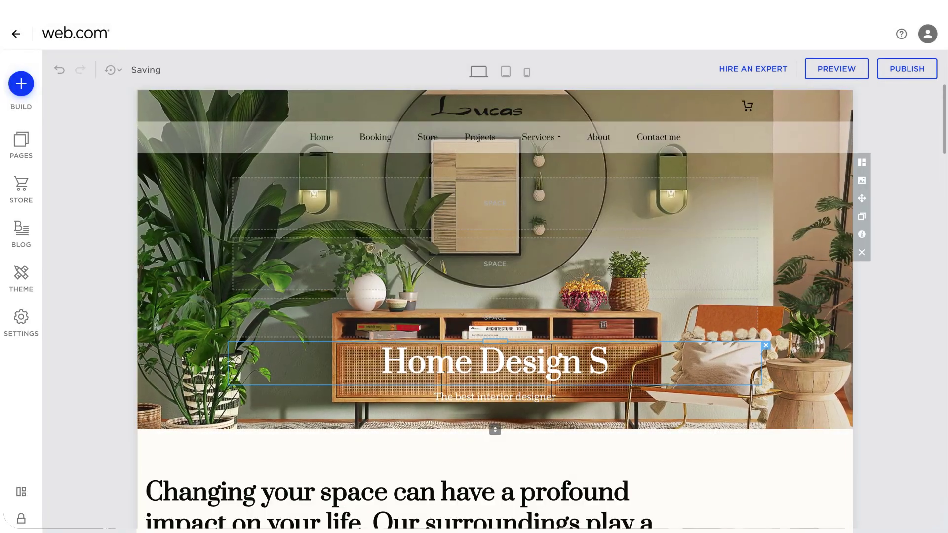
type("tudio")
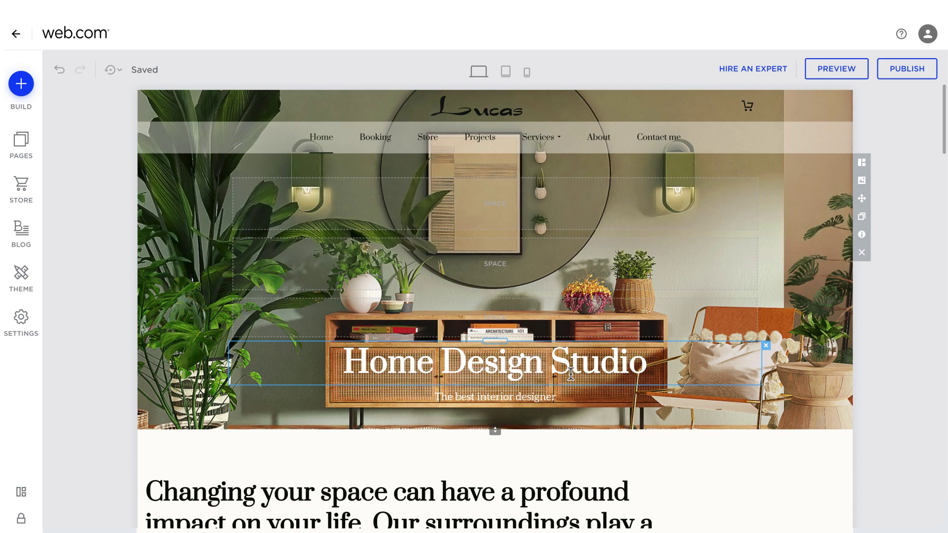
triple_click(630, 379)
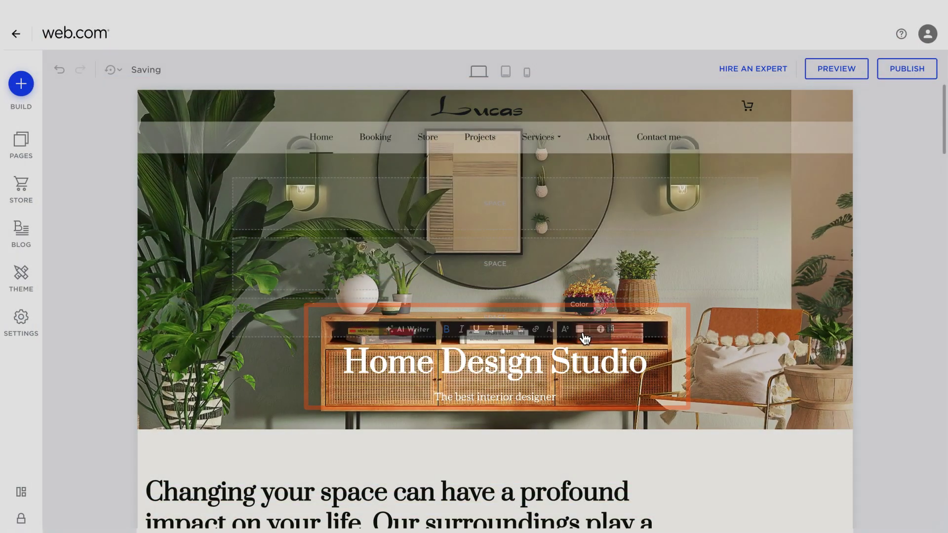
left_click(582, 332)
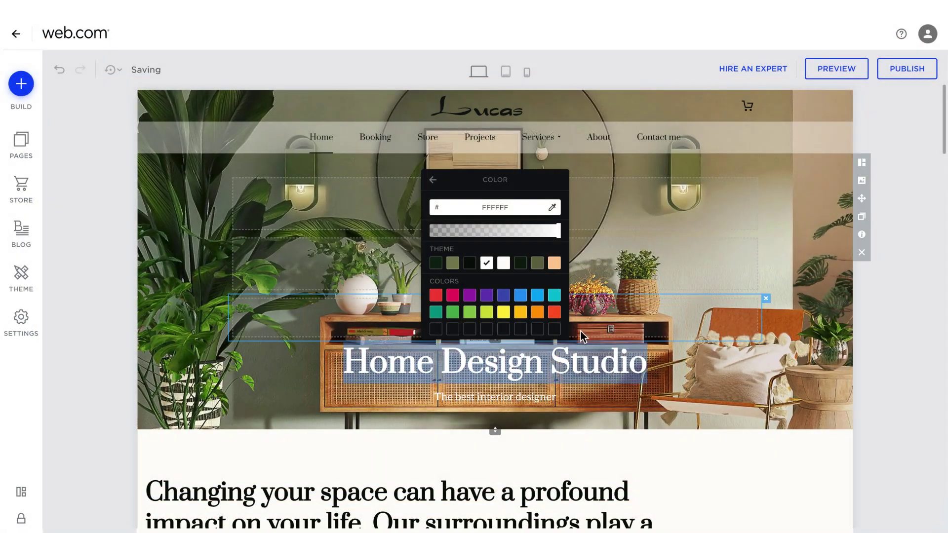
left_click(471, 268)
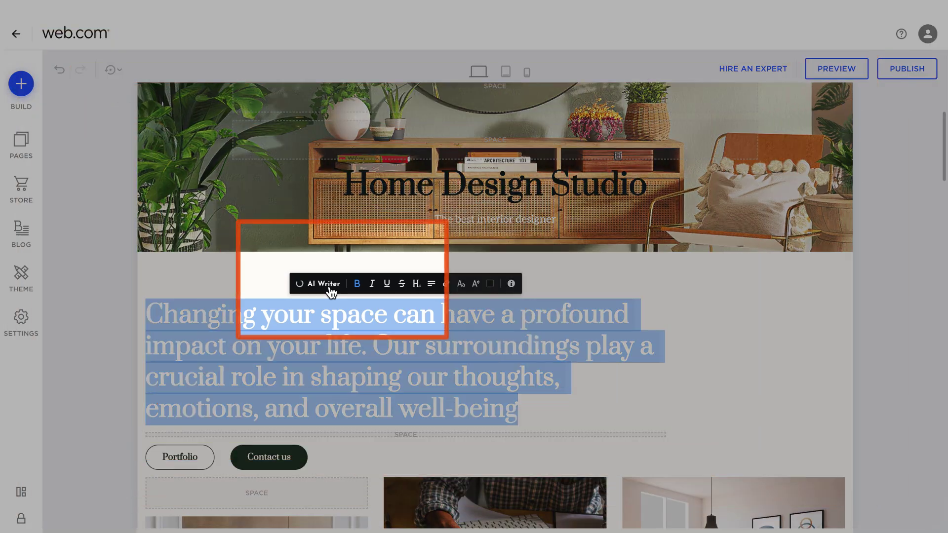
Generate the intro with AI Writer from 'Introduction copy for home design studio' using Professional and Informative tones
left_click(330, 289)
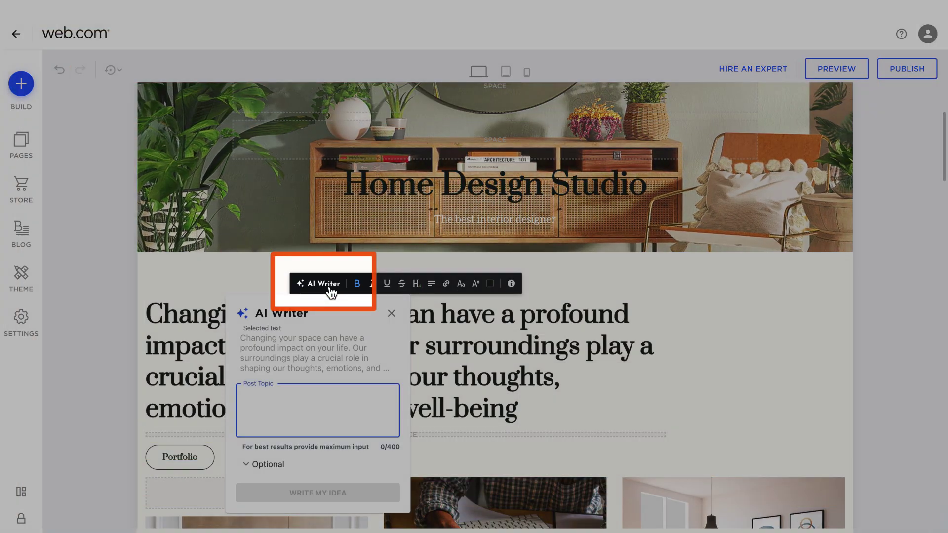
type("Introduction copy fo")
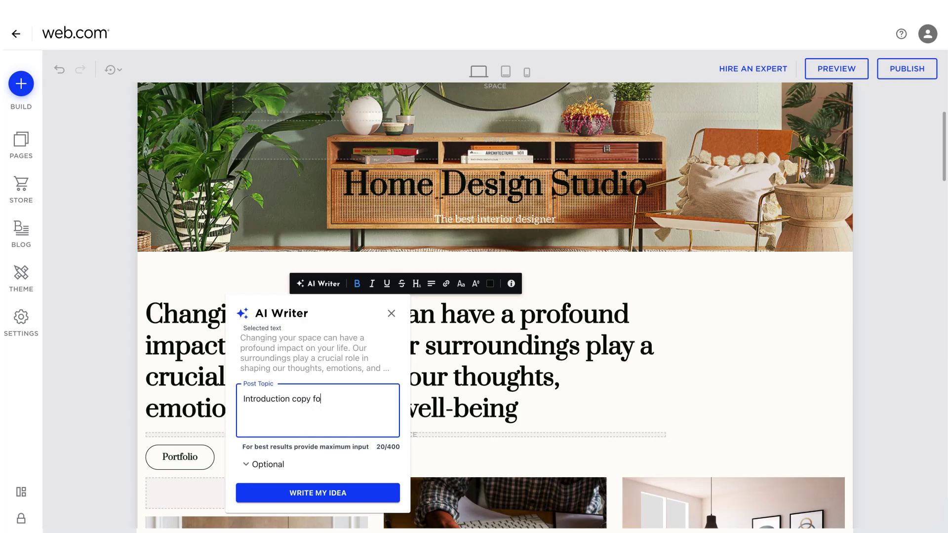
type("r home design studio")
scroll(296, 434, "down", 1)
left_click(259, 436)
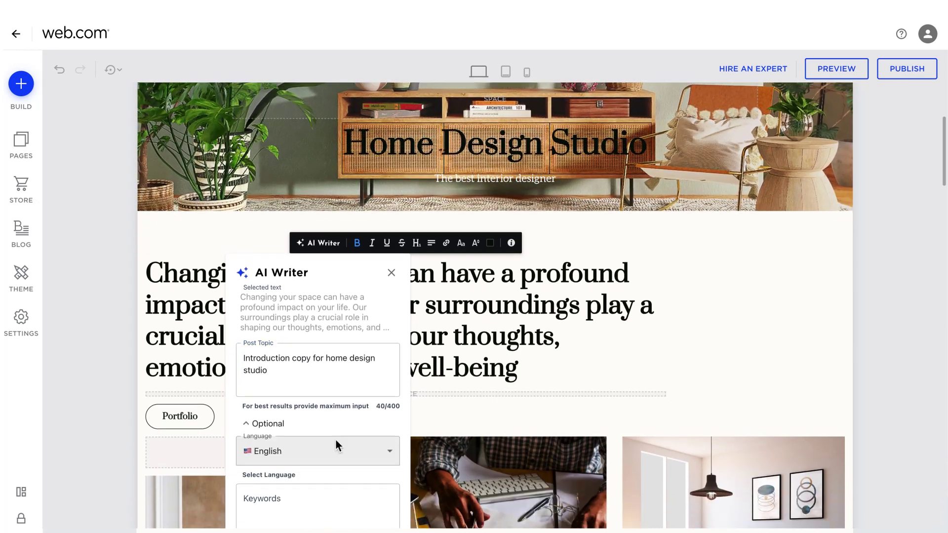
scroll(336, 442, "down", 2)
left_click(330, 451)
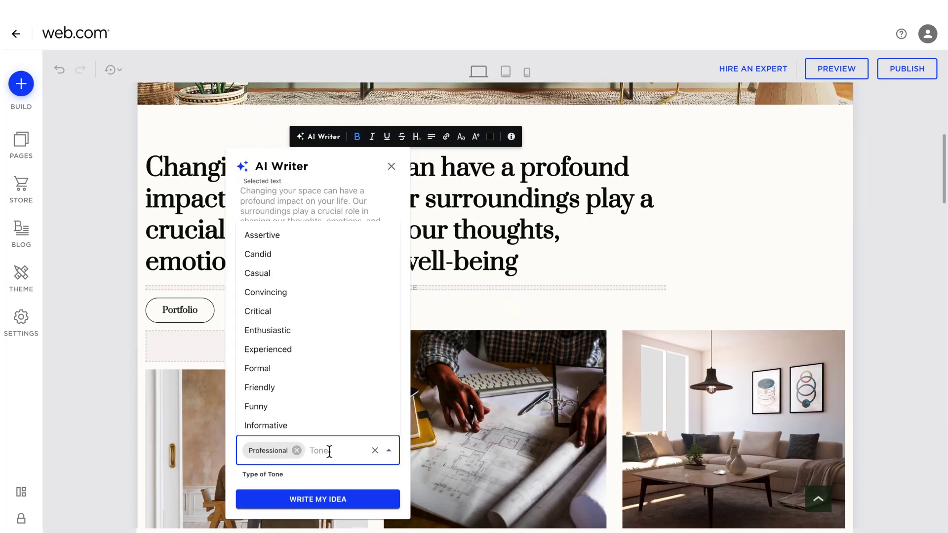
left_click(265, 425)
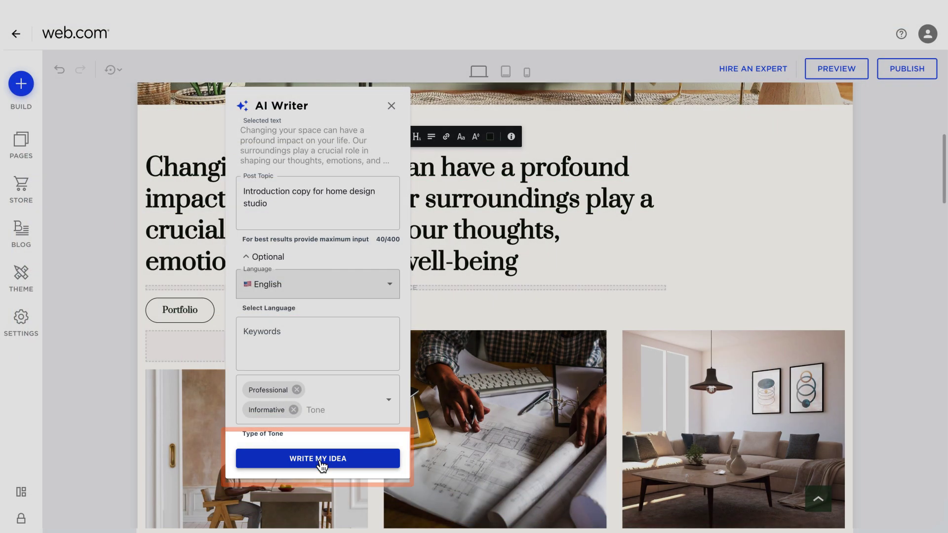
left_click(319, 459)
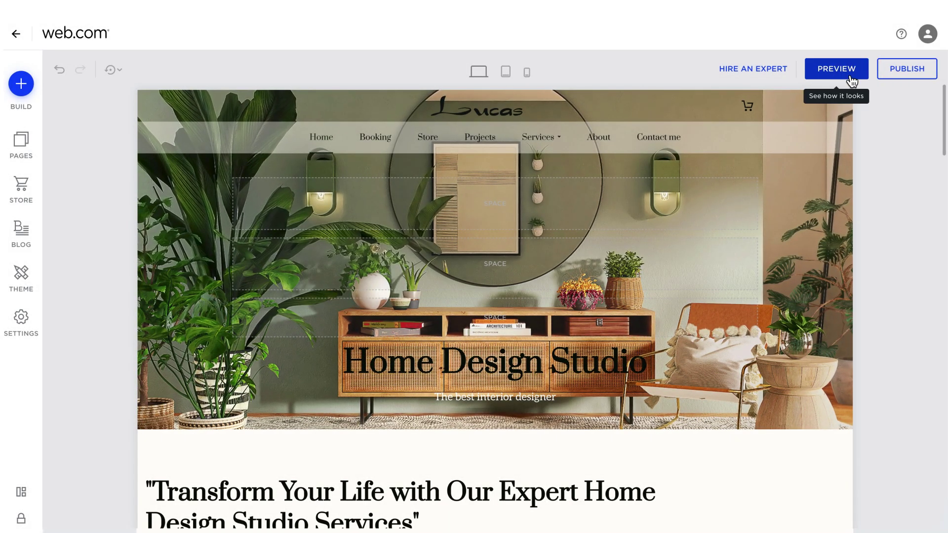
Preview the site on desktop and scroll down through the page
left_click(851, 78)
scroll(791, 265, "down", 8)
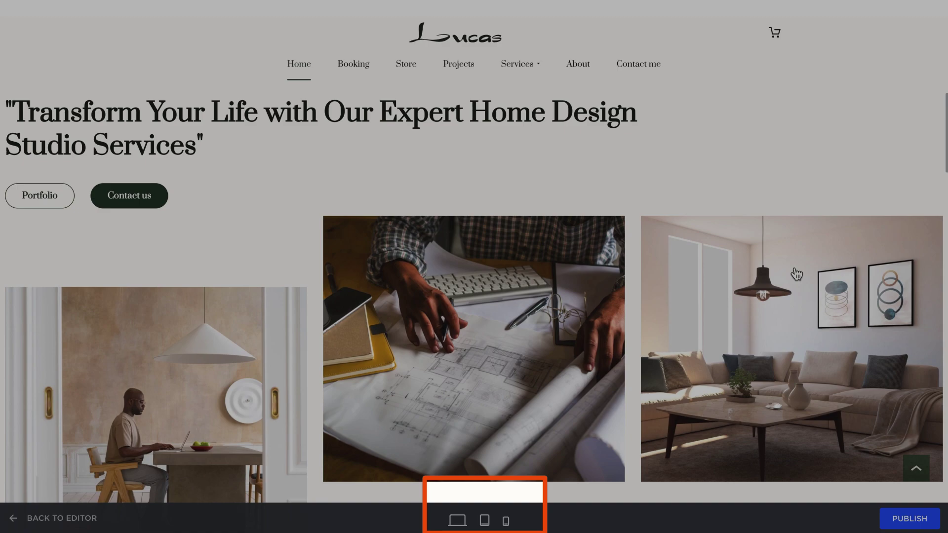
scroll(795, 275, "down", 15)
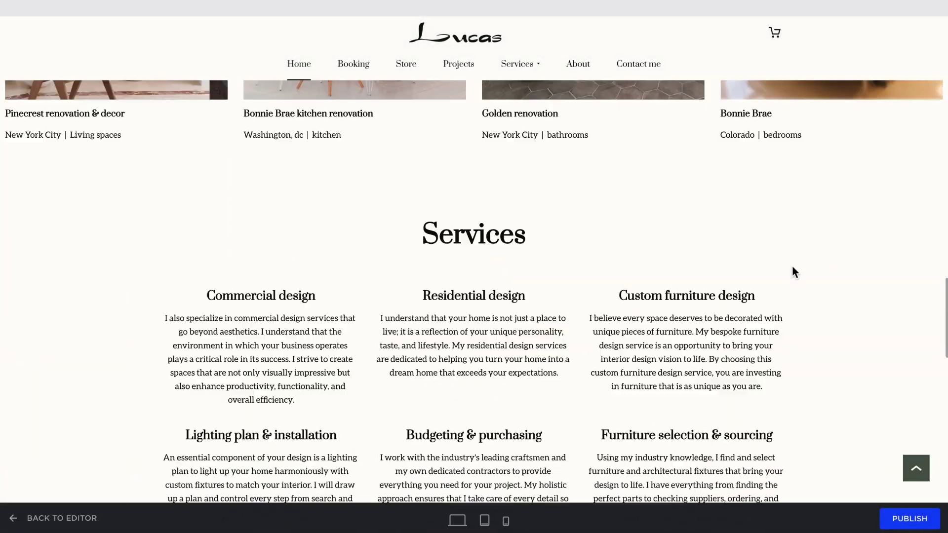
scroll(792, 273, "down", 15)
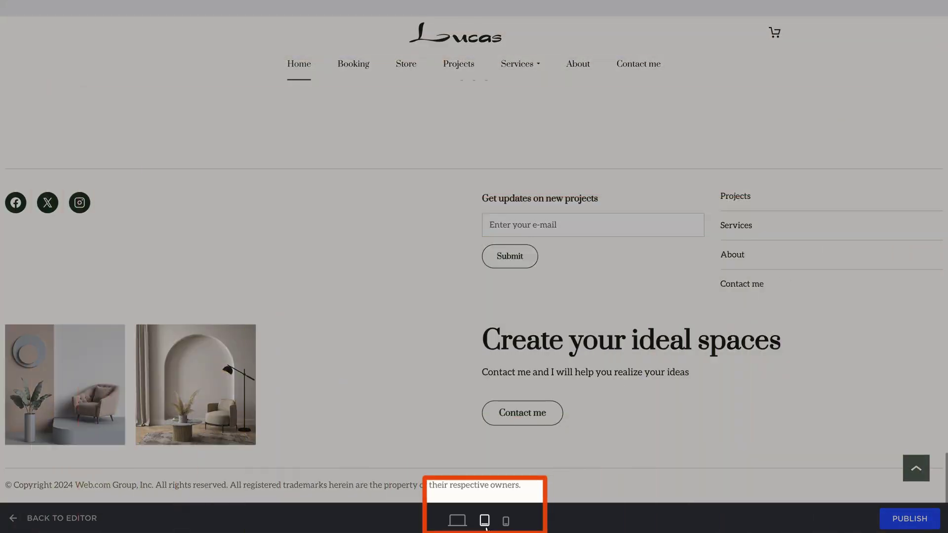
Switch the preview to the tablet layout, then to the mobile layout
left_click(485, 527)
scroll(518, 285, "up", 10)
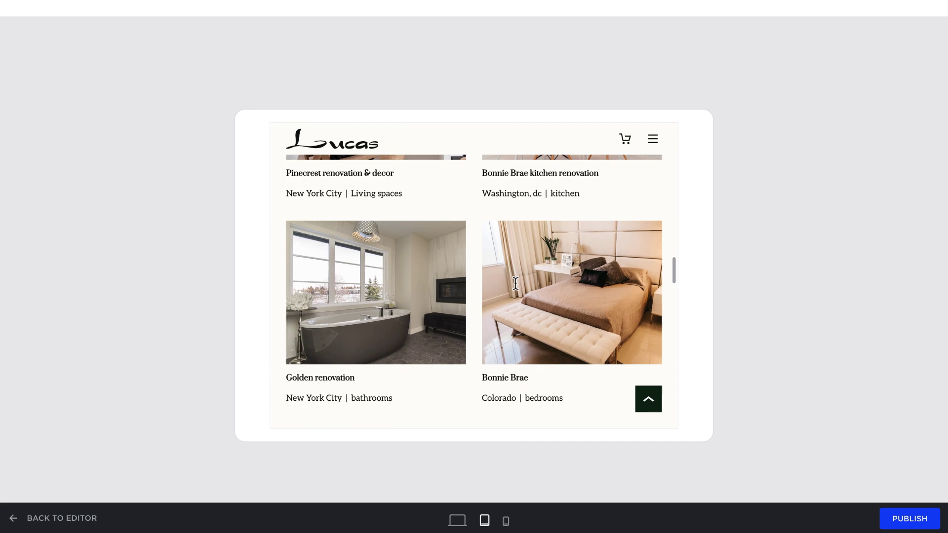
scroll(516, 283, "up", 10)
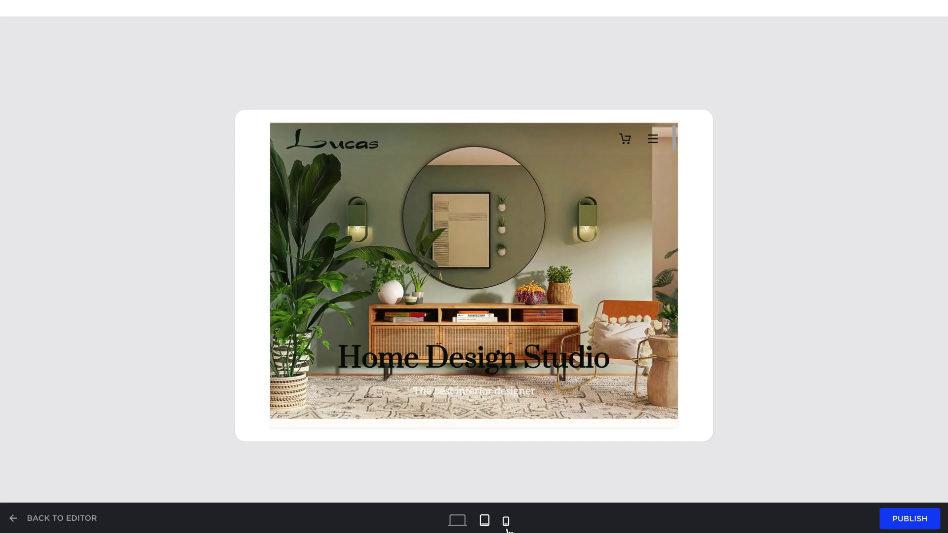
left_click(505, 527)
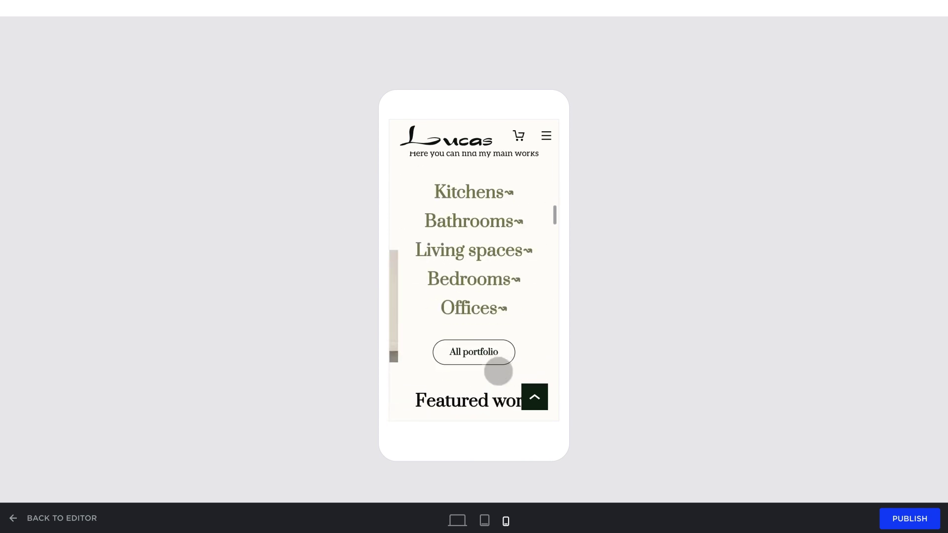
Exit the preview via Back to Editor to resume editing the Home Design Studio homepage
left_click(68, 524)
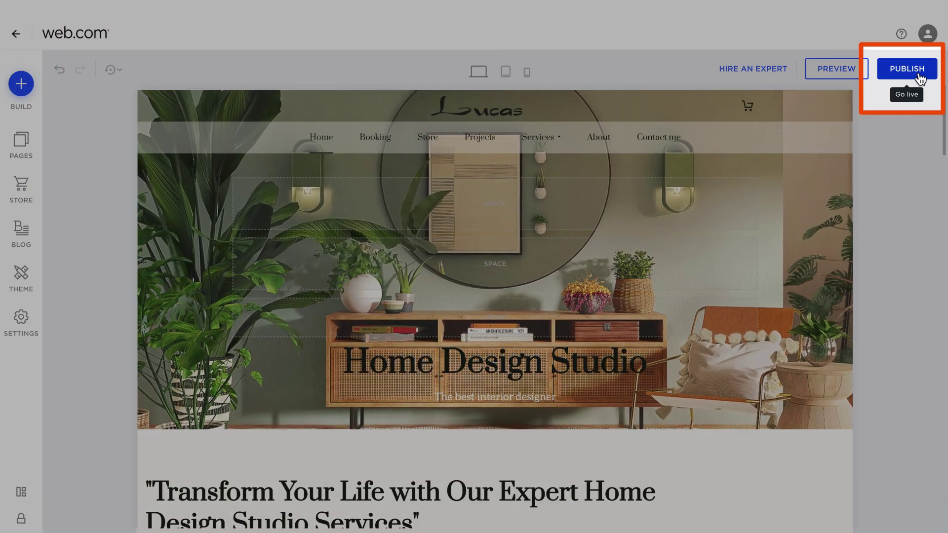